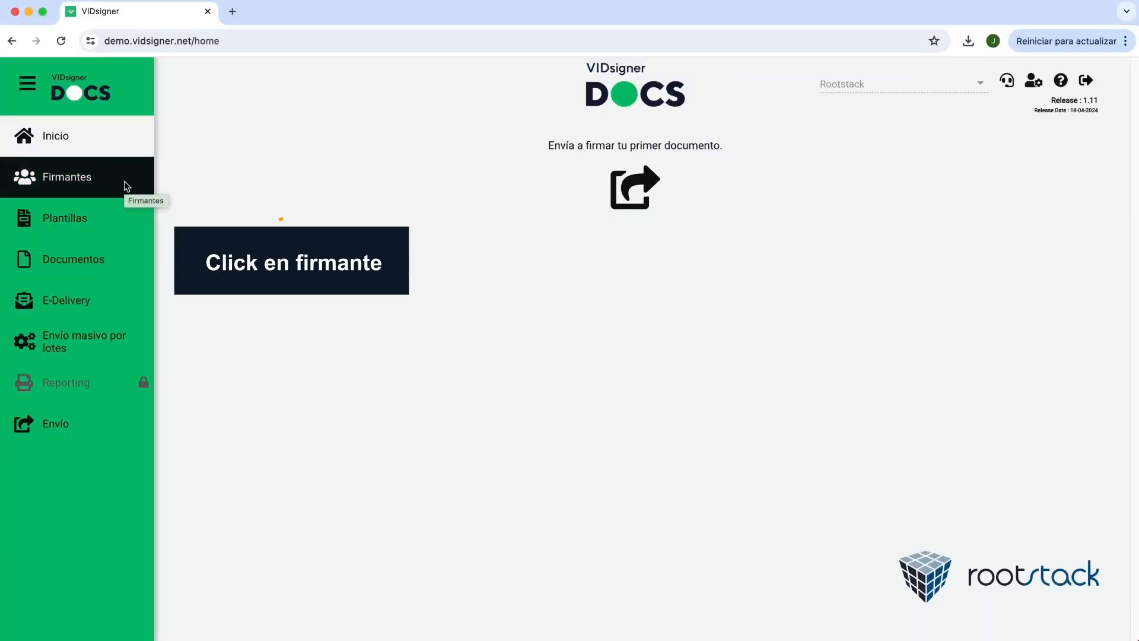
Start creating a new signer and fill in the signer's first name and surname
click(87, 187)
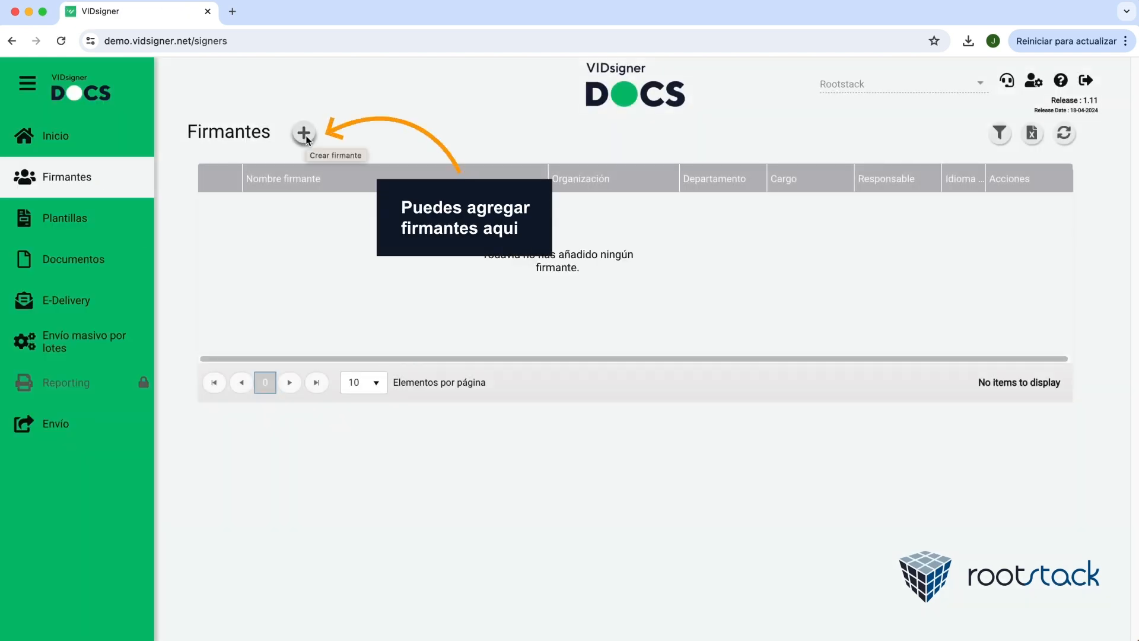
click(305, 135)
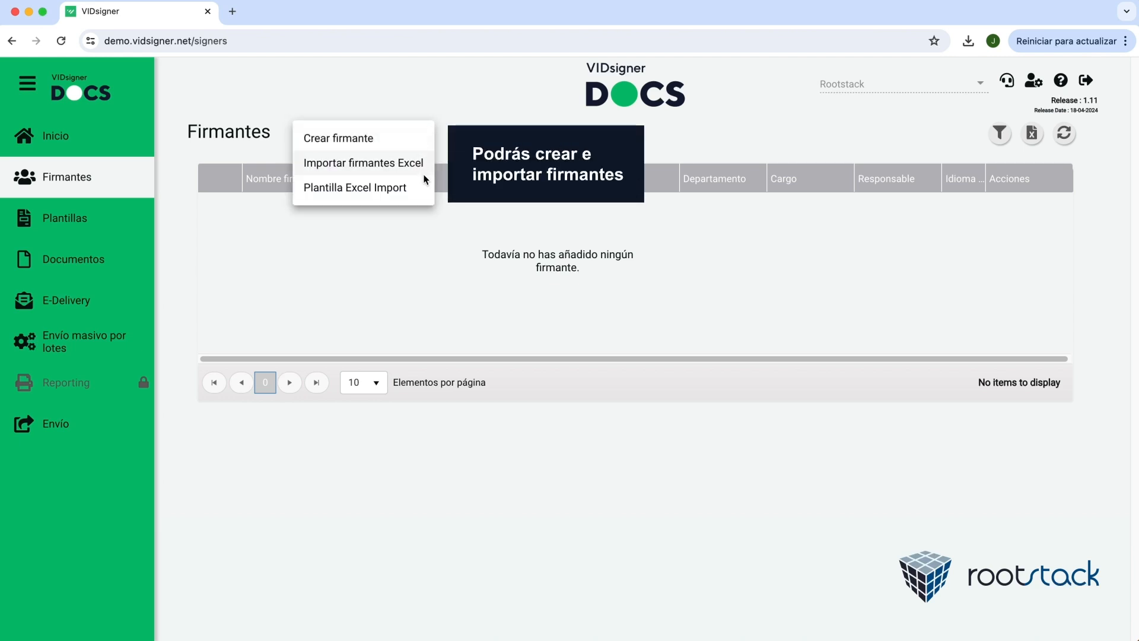
click(358, 140)
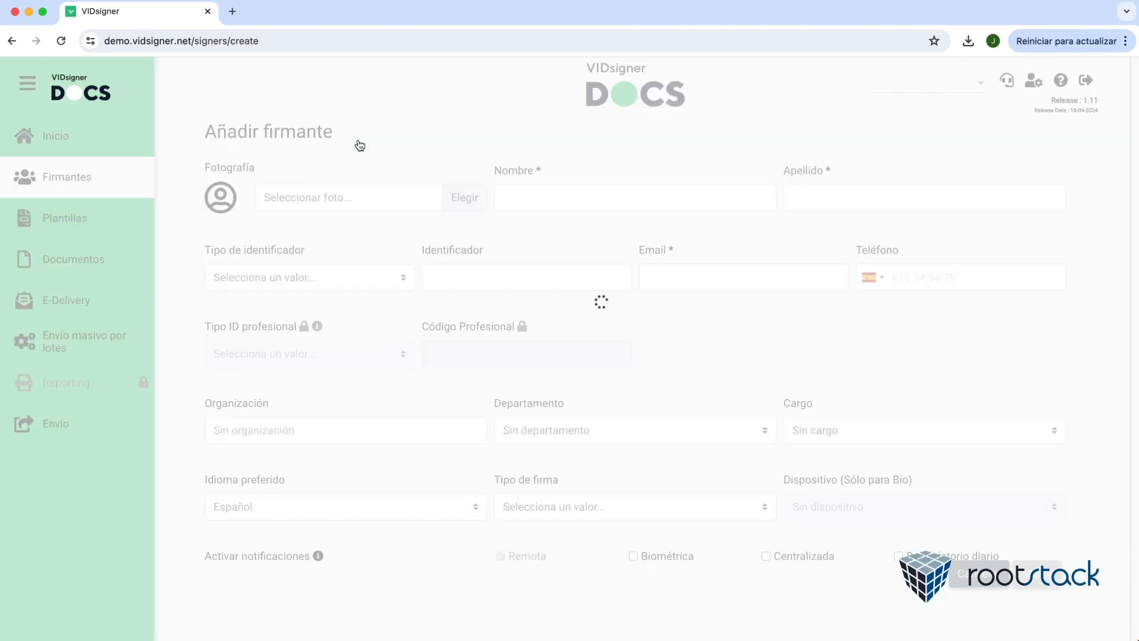
click(553, 202)
text(e)
click(589, 232)
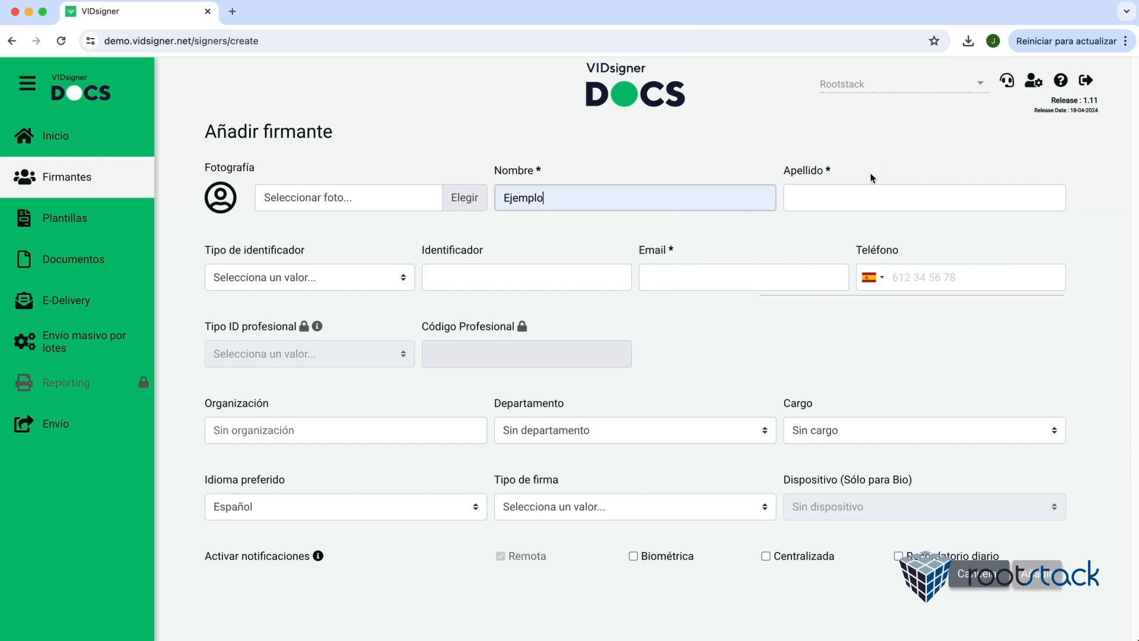
click(871, 197)
click(867, 229)
Set the signer's identifier type to CI and fill in the identifier, email and phone number
click(261, 277)
click(249, 492)
click(507, 277)
click(509, 314)
click(721, 277)
click(772, 312)
click(878, 279)
click(917, 359)
text(60006000)
Set the signer's organization to Ejemplo with Sin departamento, and choose Español as the preferred language
click(350, 431)
text(e)
click(325, 453)
click(728, 437)
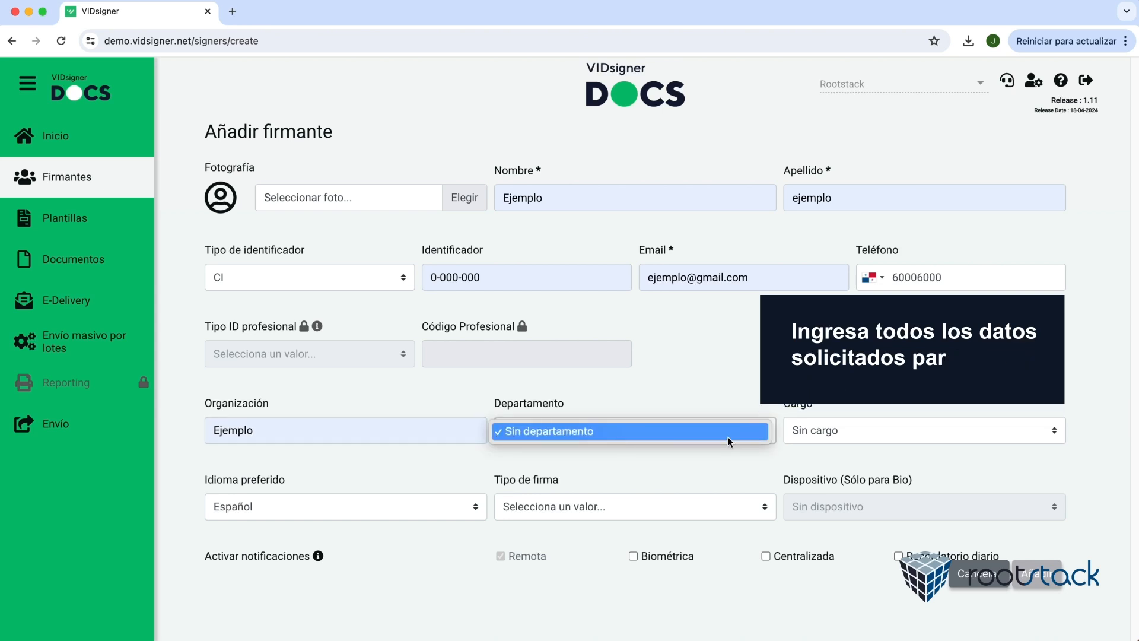
click(729, 439)
click(426, 506)
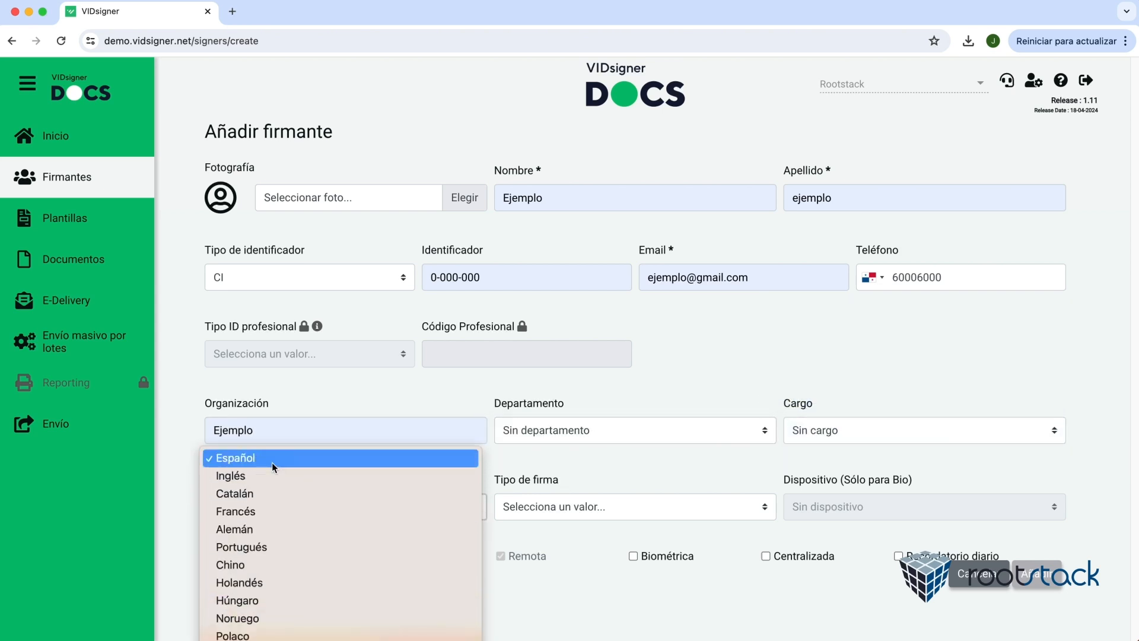
click(272, 462)
Choose Remota as the signature type and add the signer
click(570, 507)
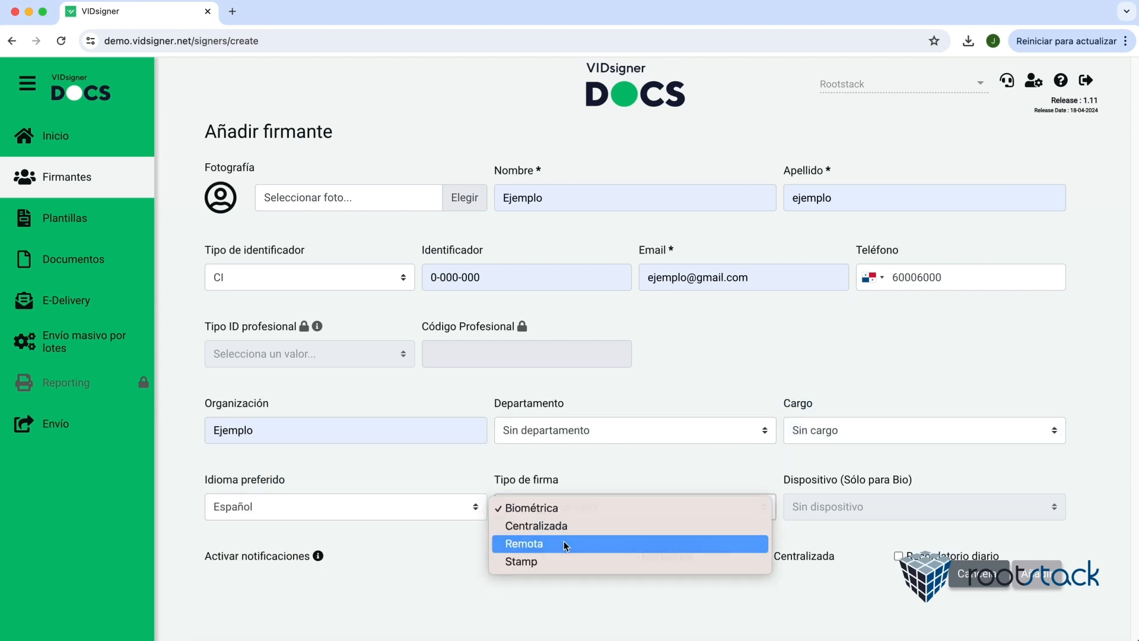
click(565, 543)
click(665, 504)
click(674, 473)
click(691, 513)
click(706, 525)
click(725, 513)
click(751, 525)
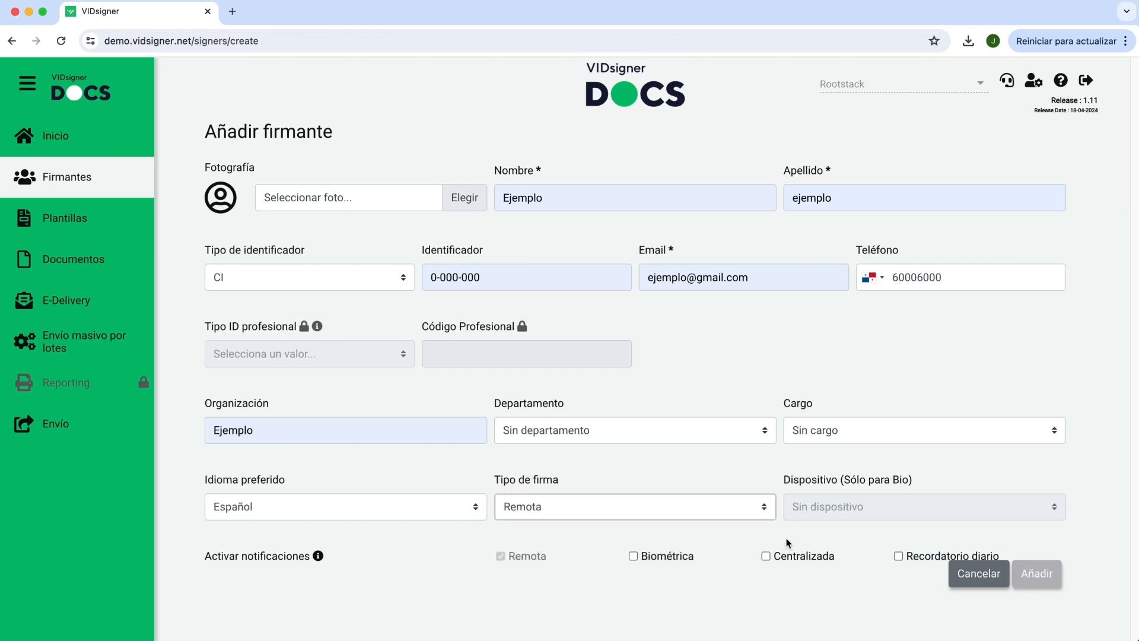
click(1047, 575)
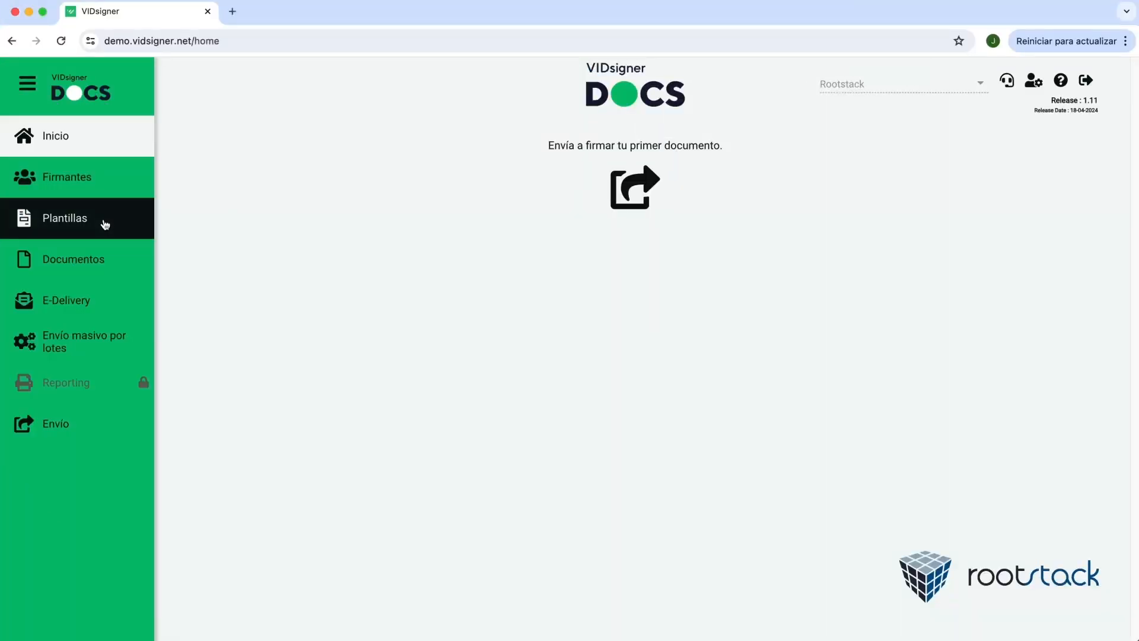
Start a new template by uploading Ejemplo -Firma VIDsigner.docx from the Descargas folder
click(105, 223)
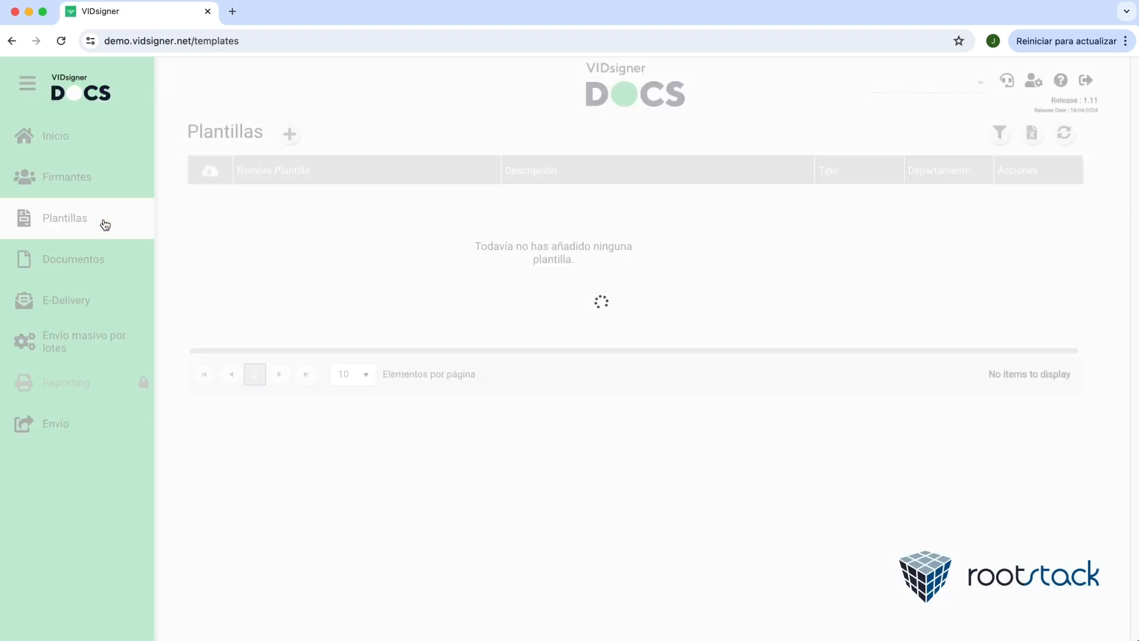
click(289, 136)
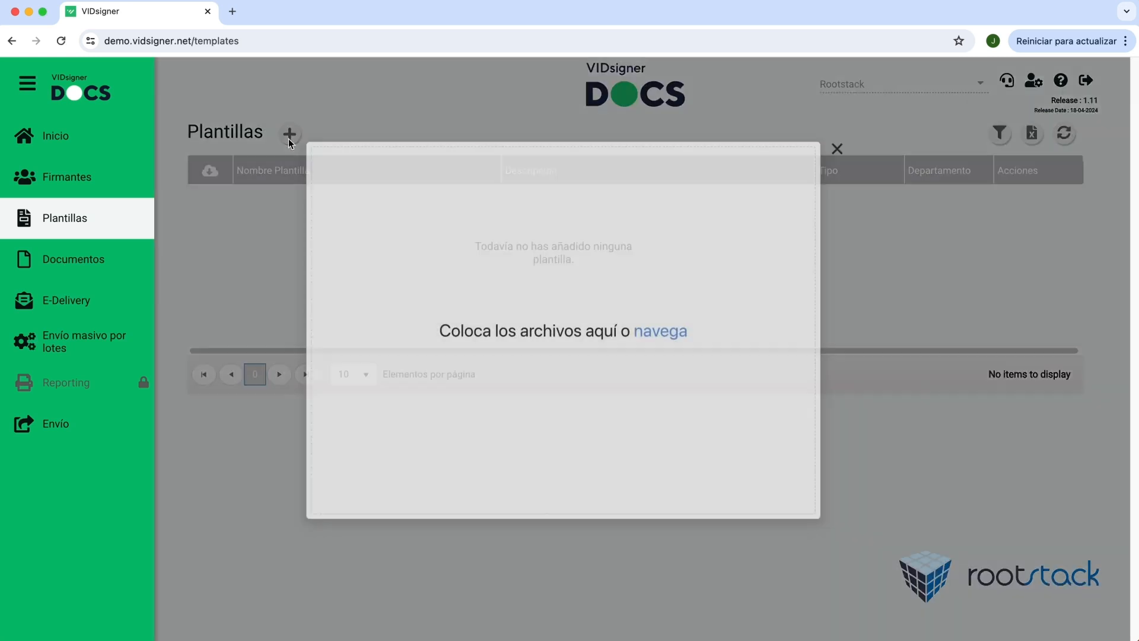
click(664, 352)
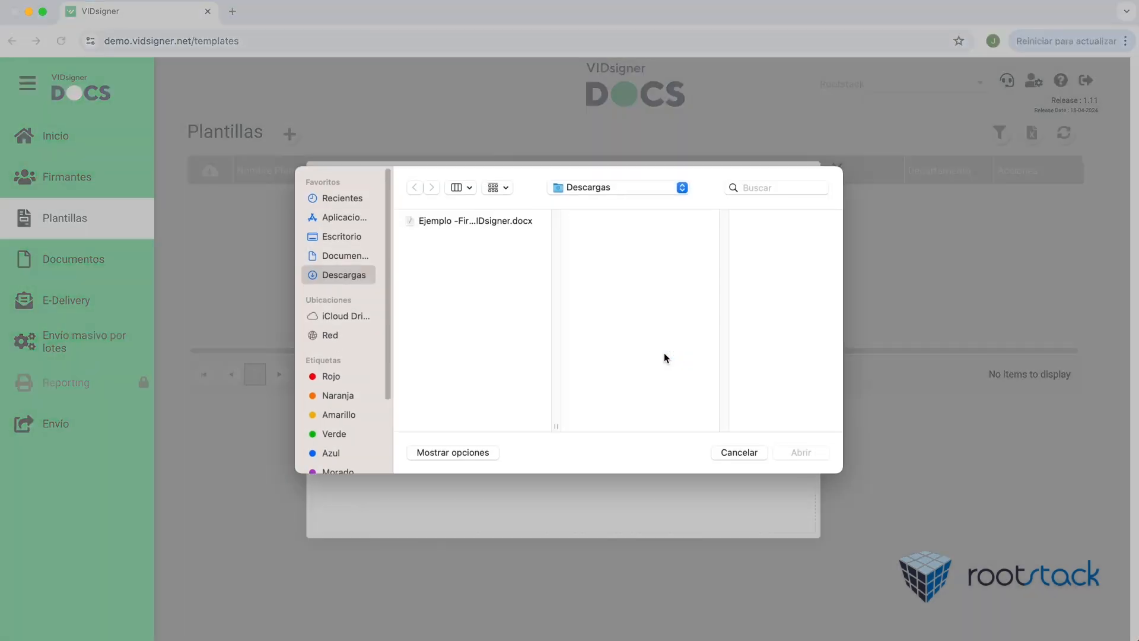
click(463, 223)
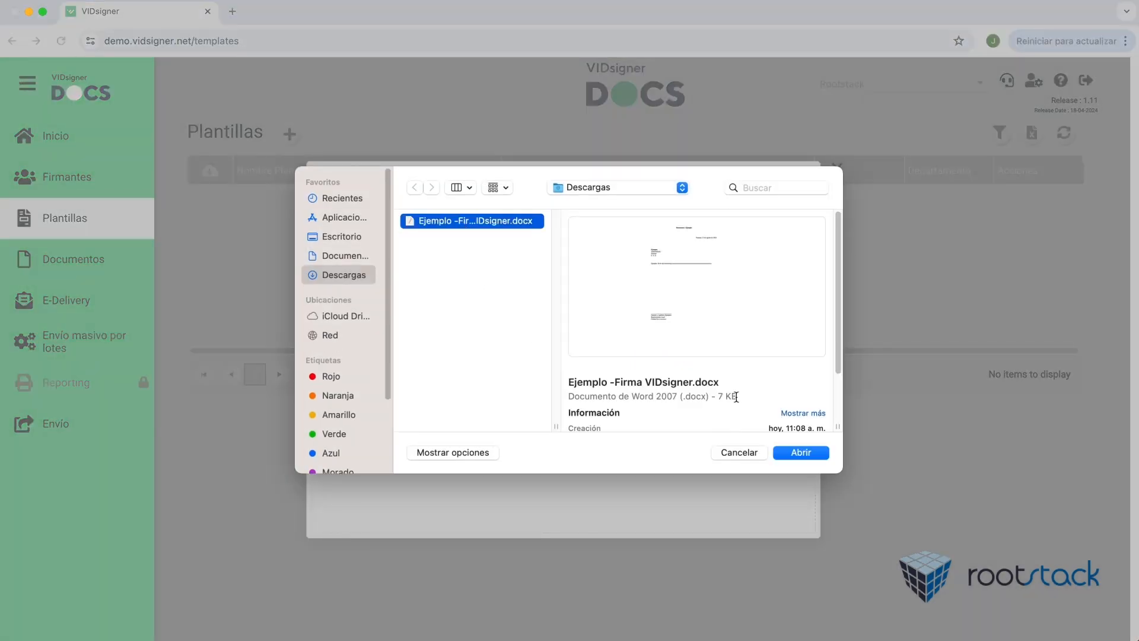
click(801, 453)
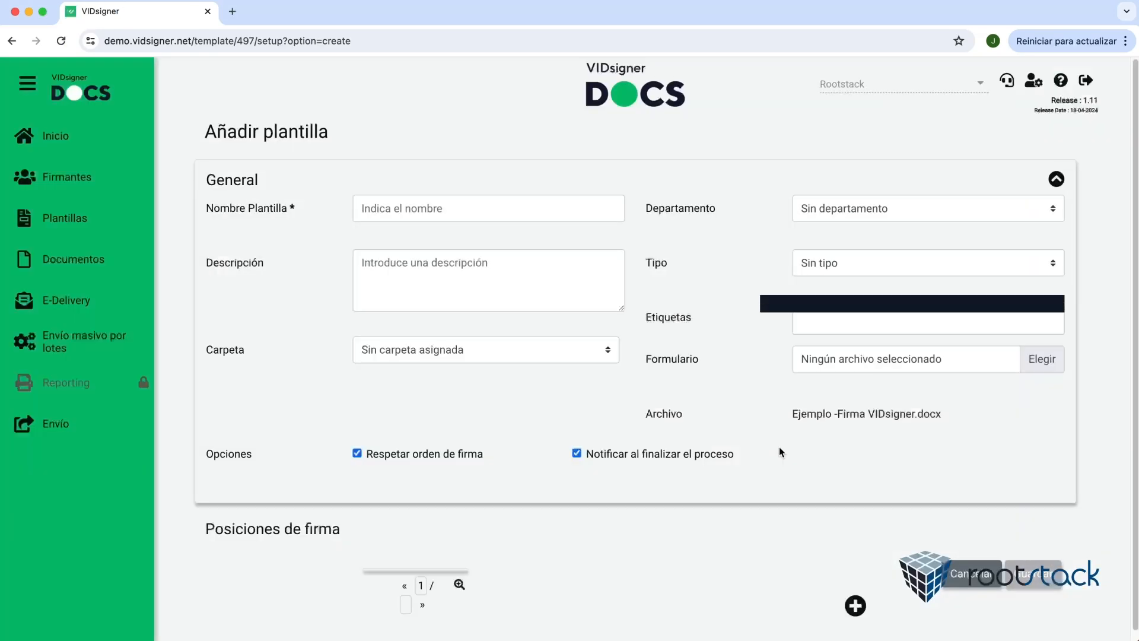
Name the template Ejemplo and enter the description xxxxxxxx
click(428, 208)
click(498, 245)
click(846, 217)
click(469, 274)
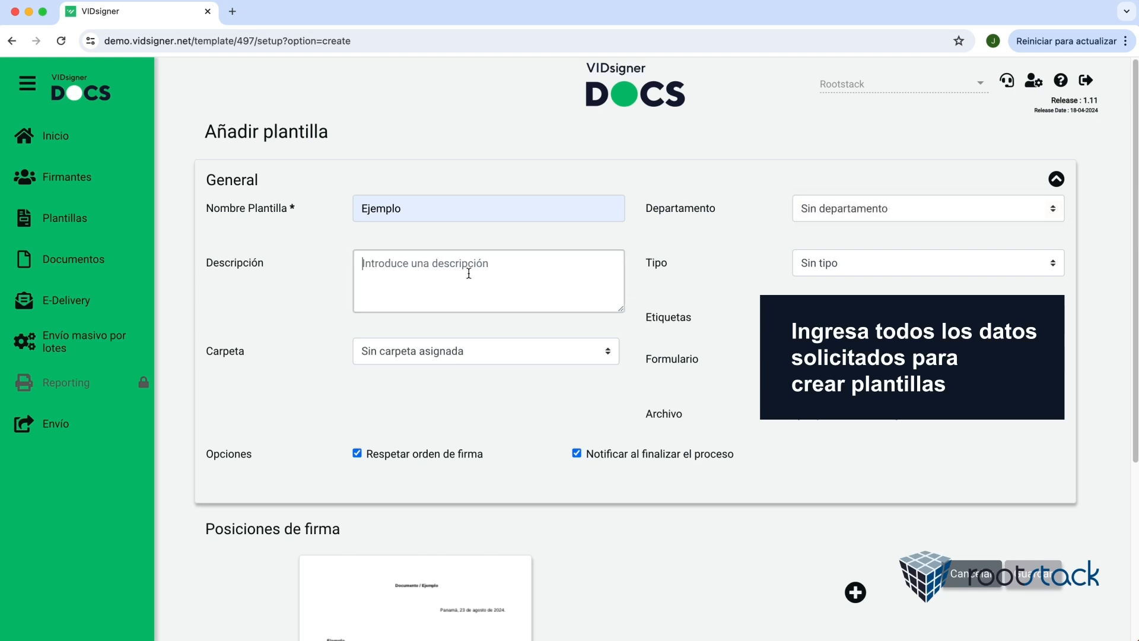
text(xxxxxxxx)
Examine the template's type, tags, folder and form file options
click(742, 280)
click(808, 268)
click(768, 271)
click(809, 321)
click(763, 316)
click(427, 350)
click(445, 355)
click(860, 372)
click(754, 452)
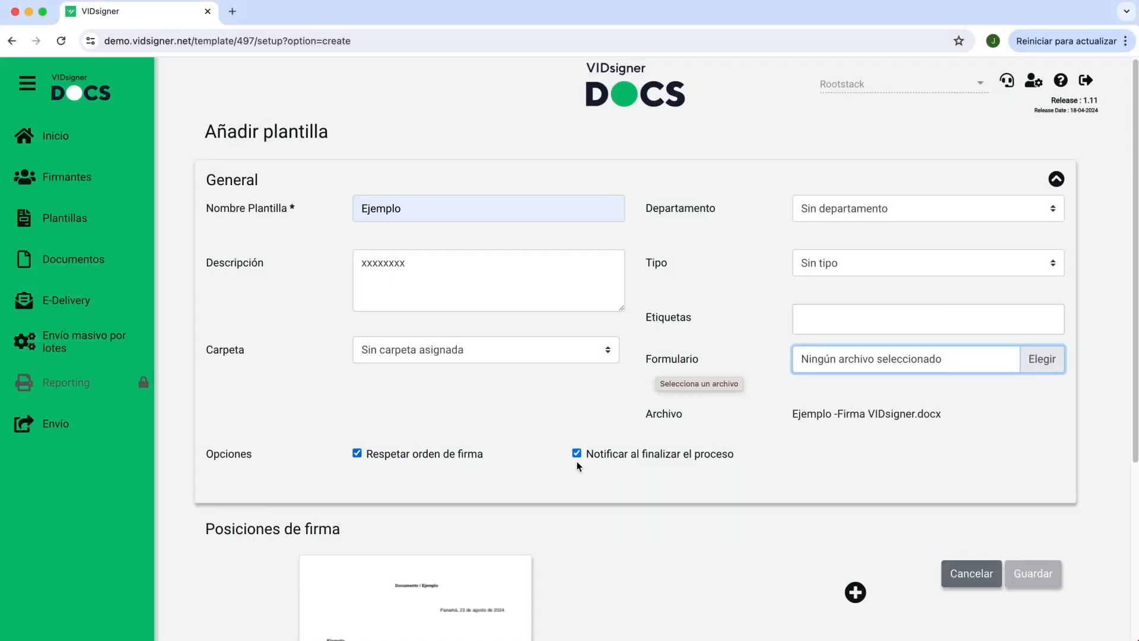
Review the signature positions section of the template's document and save the template
scroll(817, 447, down, 5)
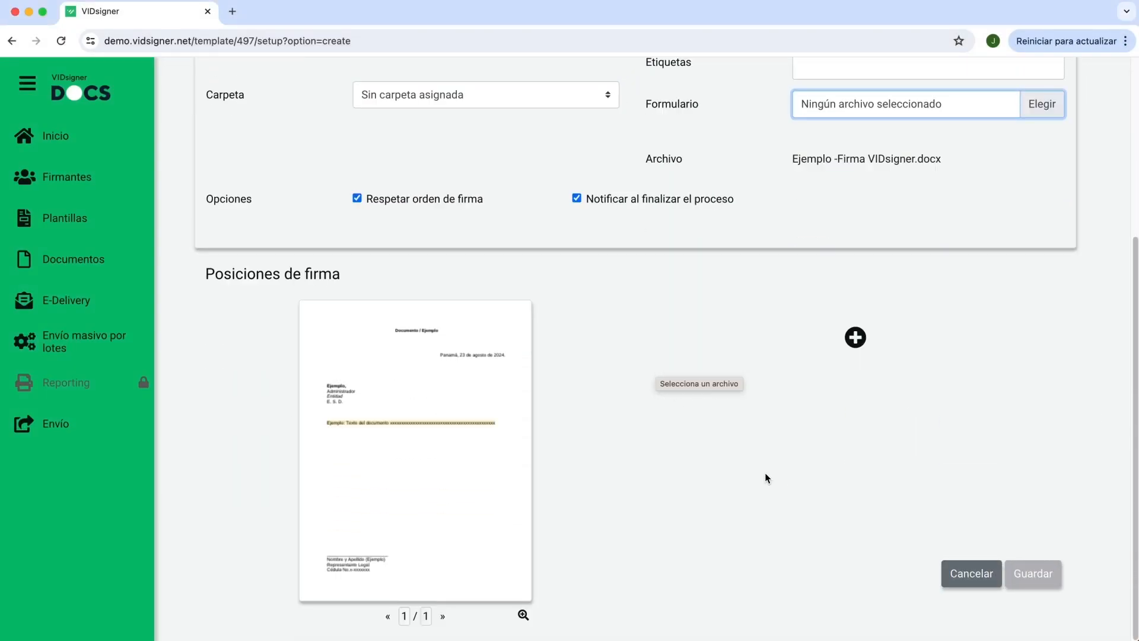
drag(203, 279, 350, 278)
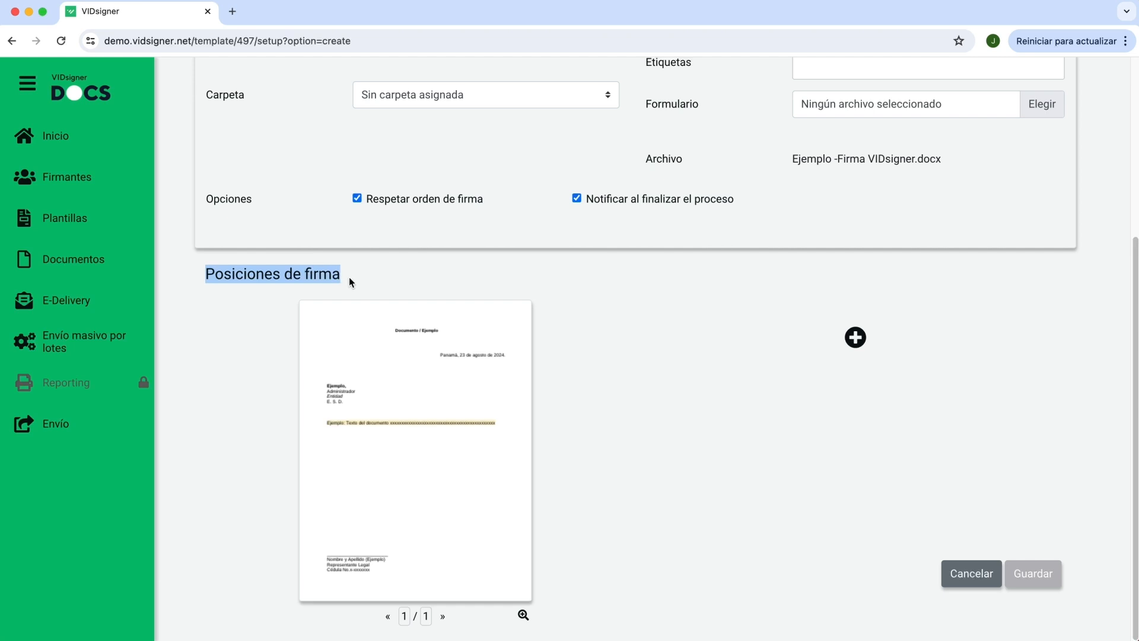
click(352, 538)
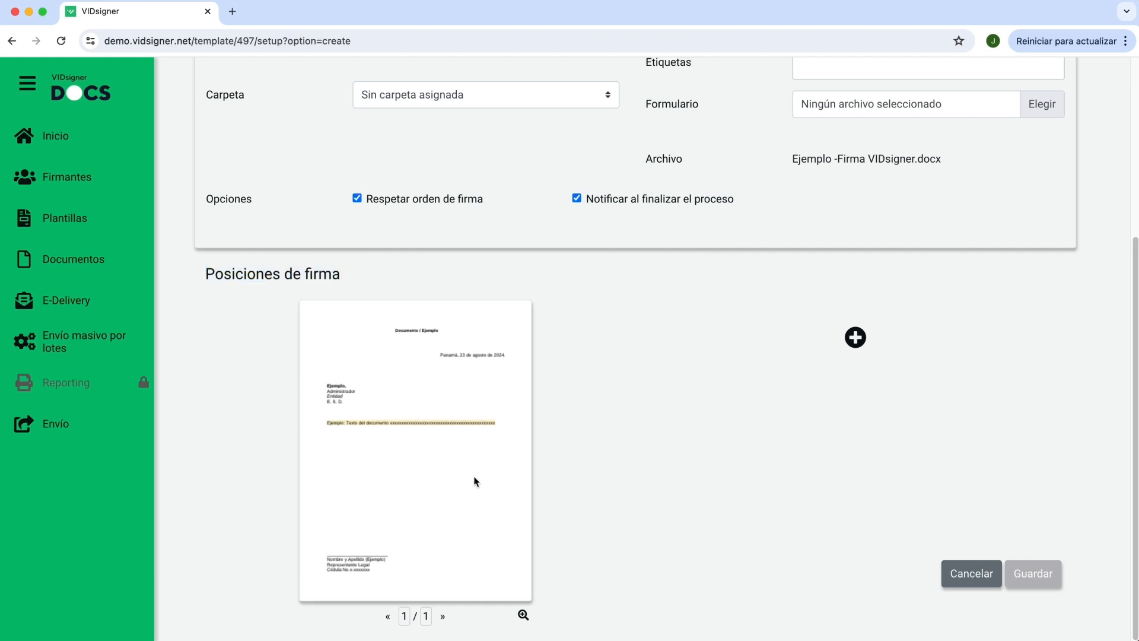
click(1041, 576)
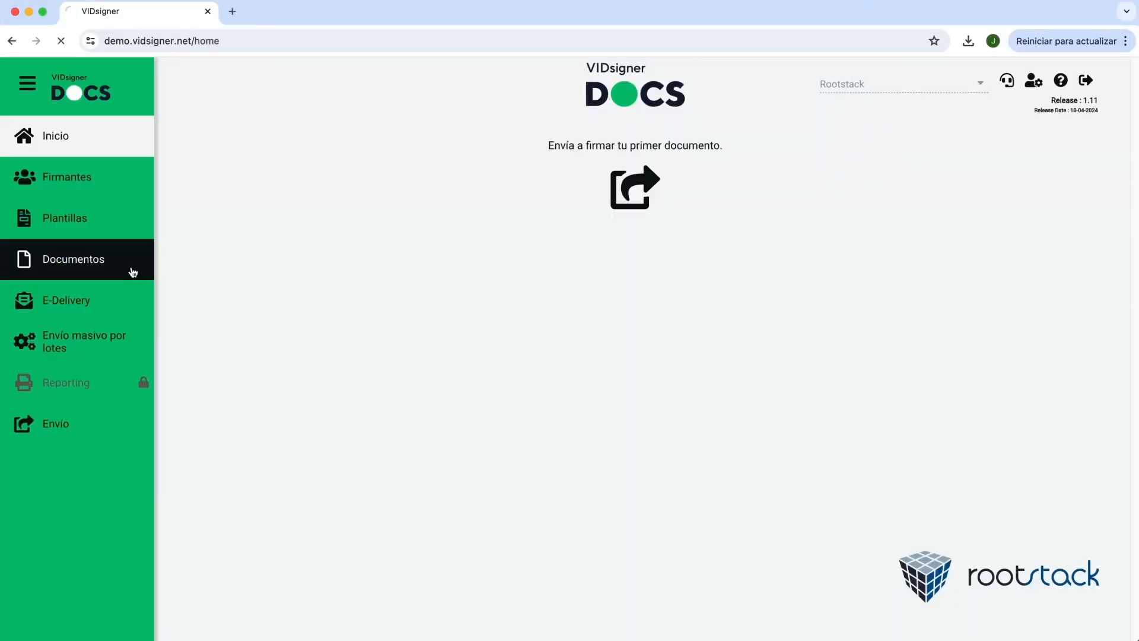
Start a simple send in the documents section and upload Ejemplo -Firma VIDsigner.pdf
click(132, 270)
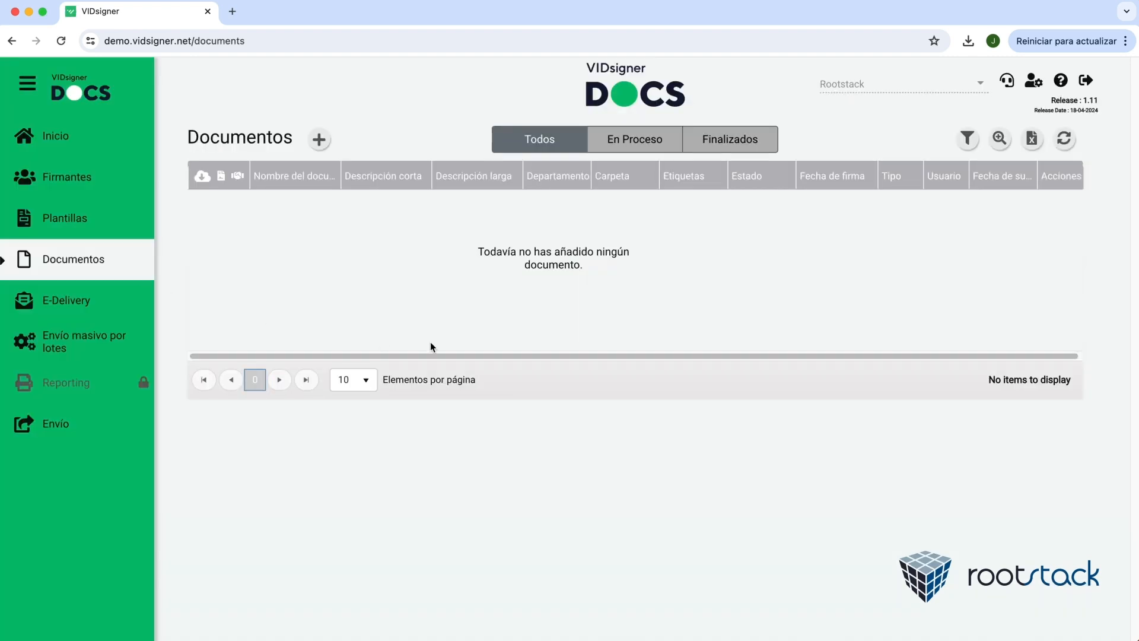
click(319, 140)
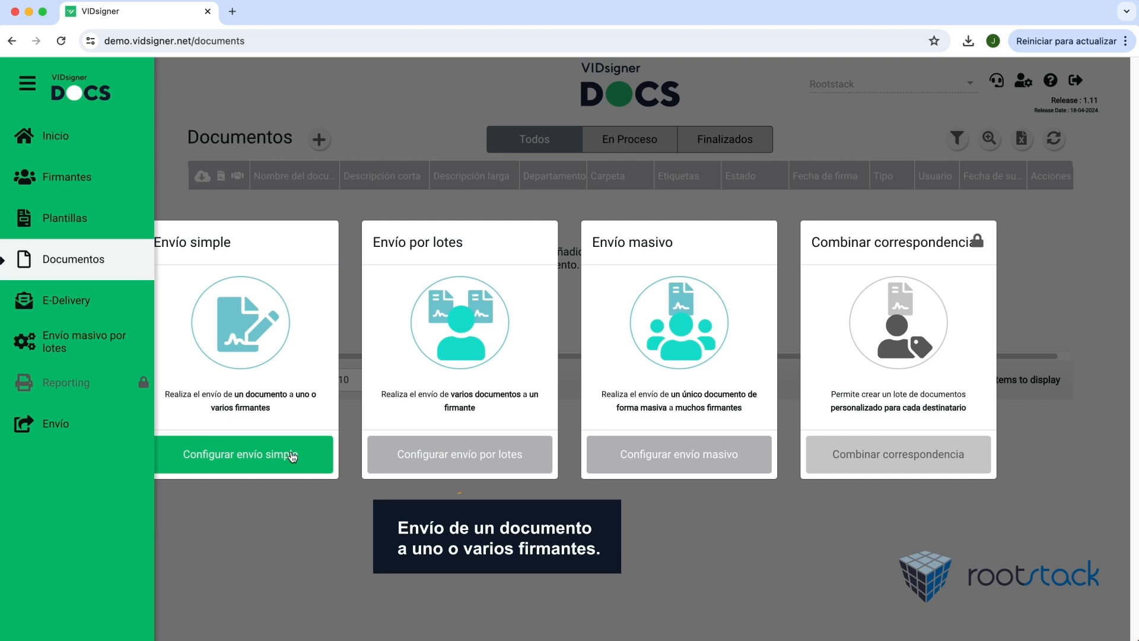
click(292, 457)
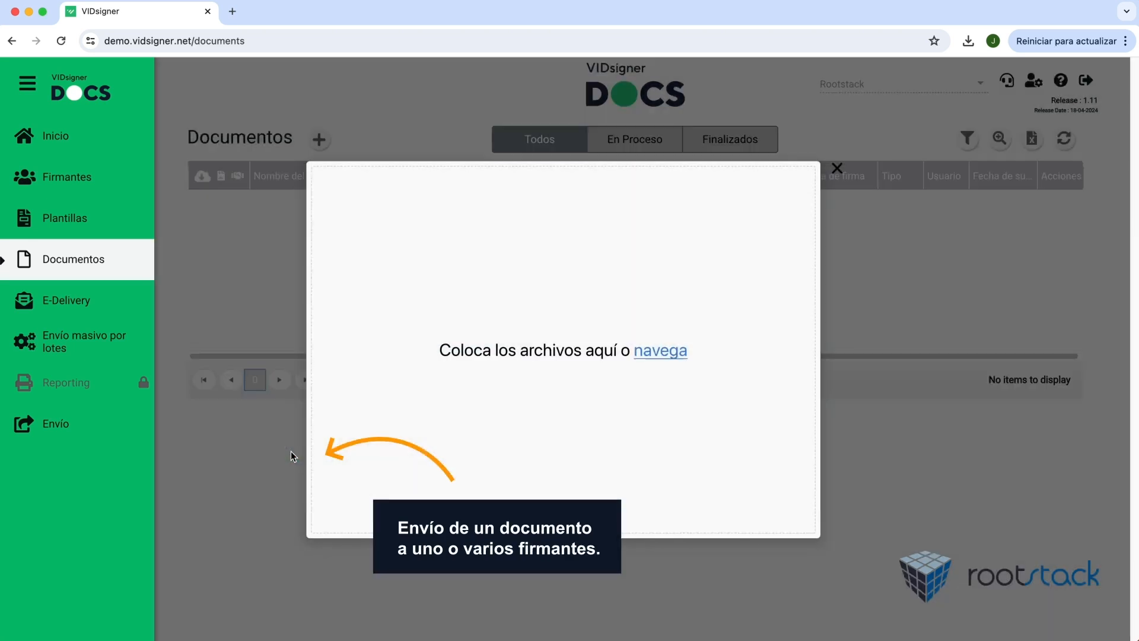
click(663, 359)
click(489, 251)
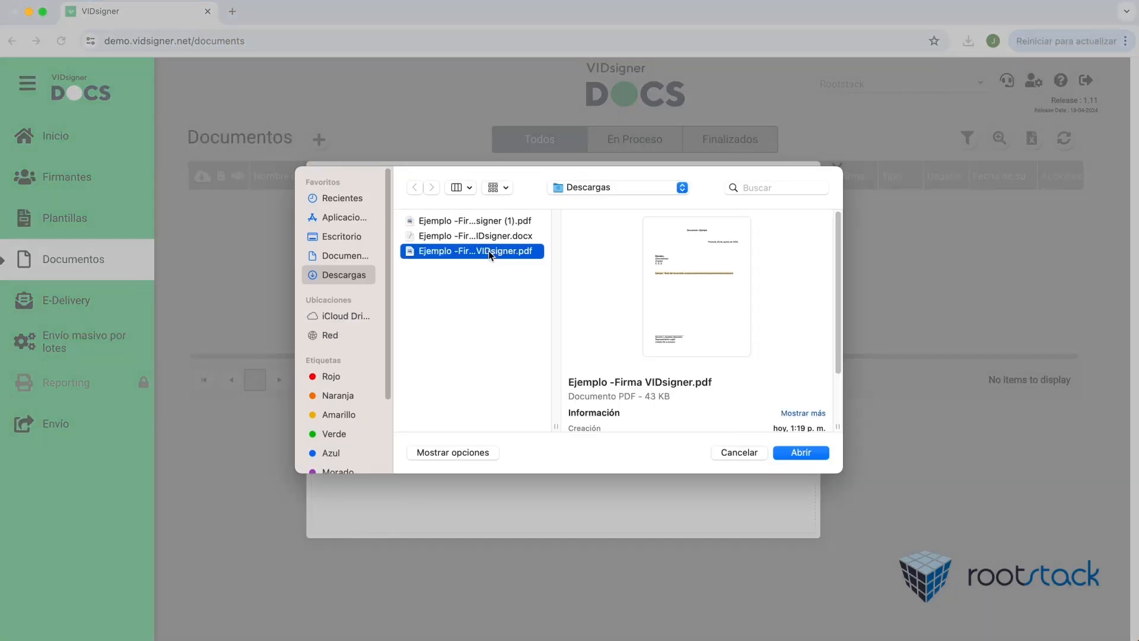
click(800, 453)
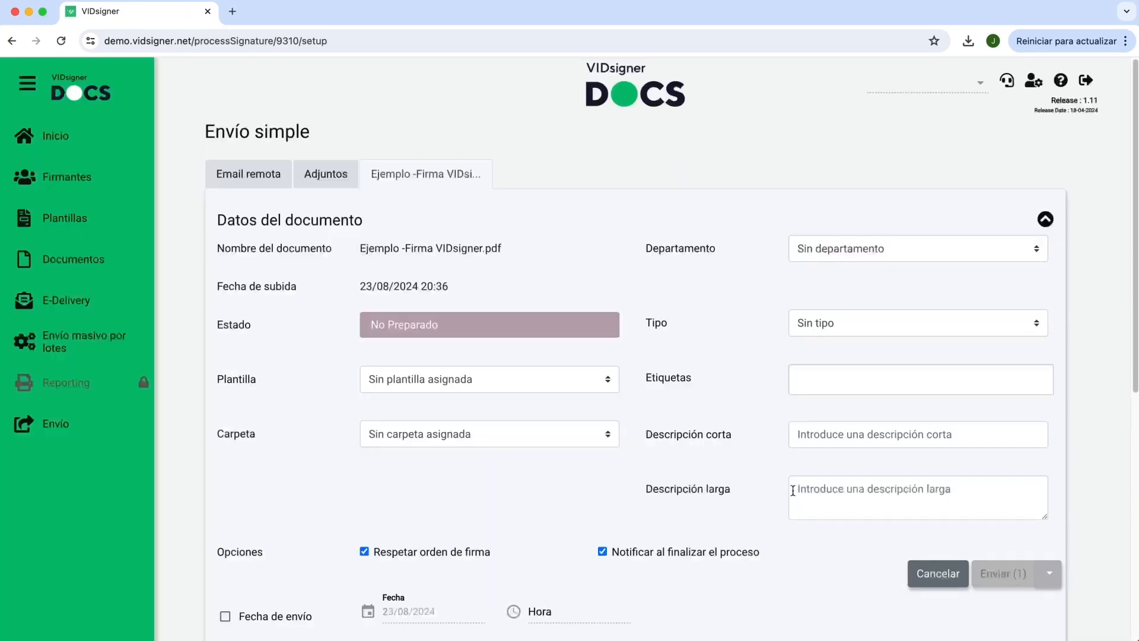
Assign the Ejemplo template to the document and enter the short description xxxxxxxx and long description xxxxxx
scroll(855, 251, down, 1)
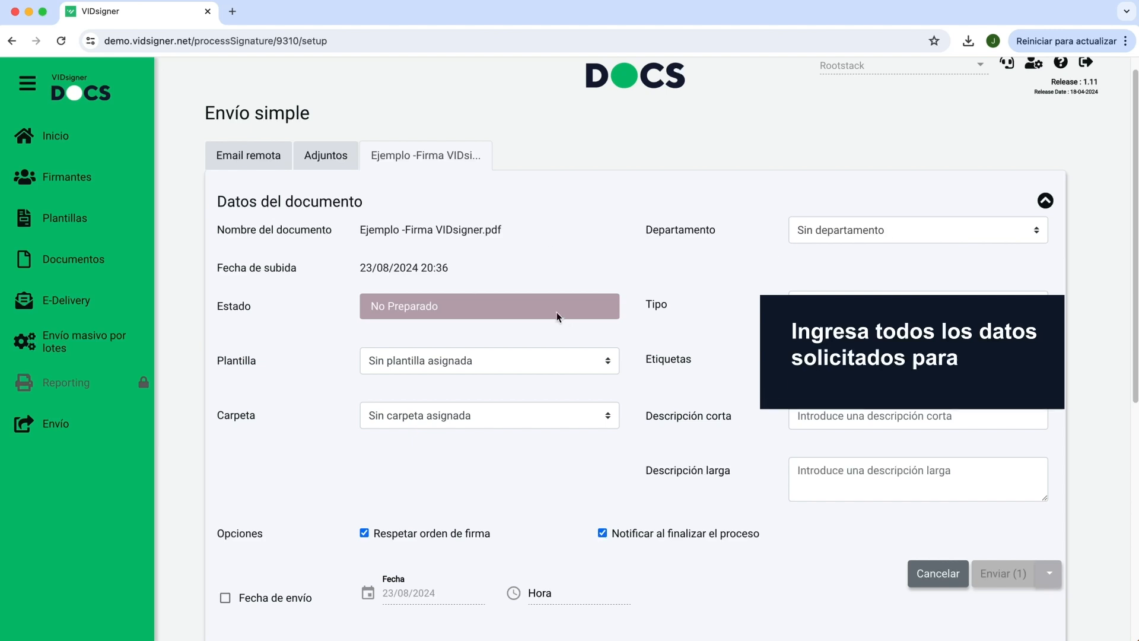
click(511, 362)
click(505, 378)
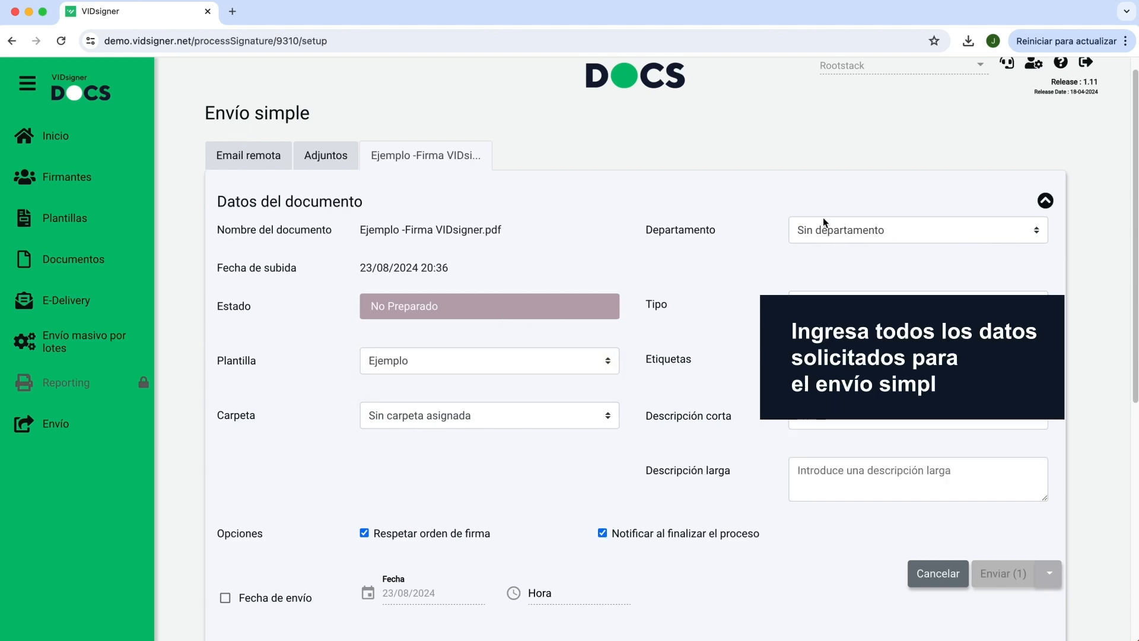
scroll(786, 277, down, 3)
click(529, 332)
click(842, 390)
text(xxxxxx)
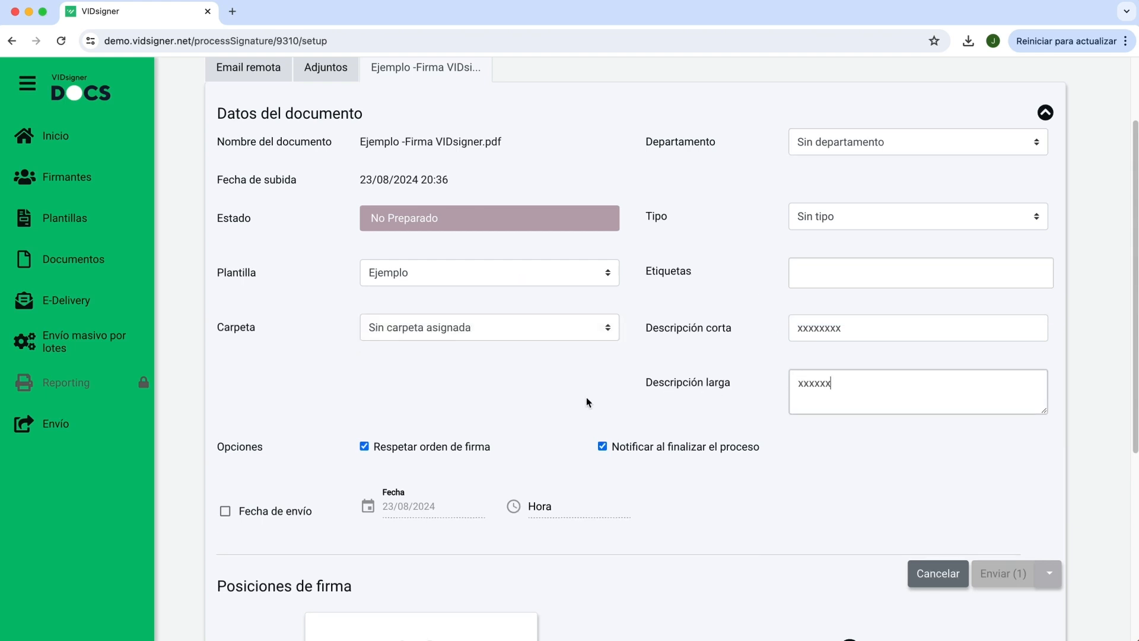
Enable a scheduled send date of 23/08/2024 and set its time to 02:05
scroll(485, 390, down, 2)
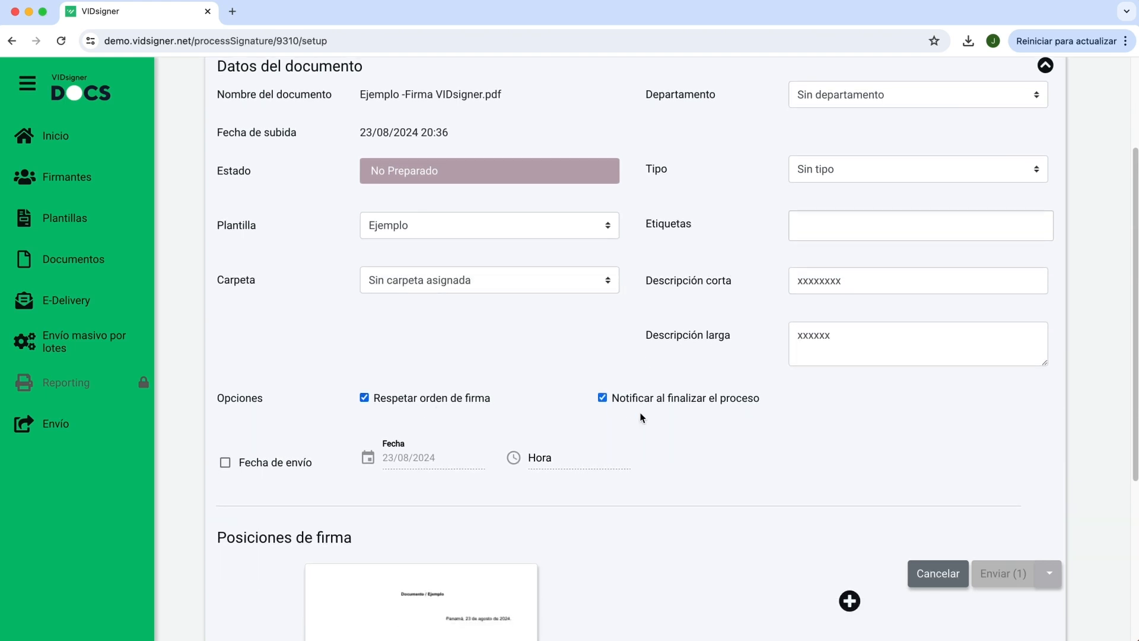
click(225, 462)
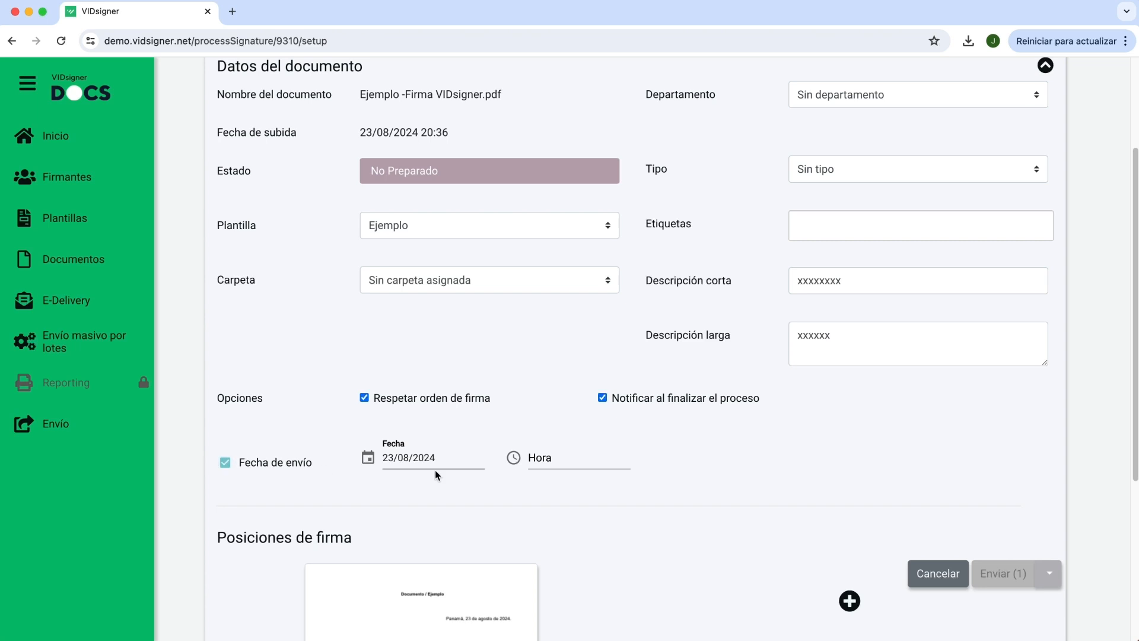
click(575, 467)
click(992, 497)
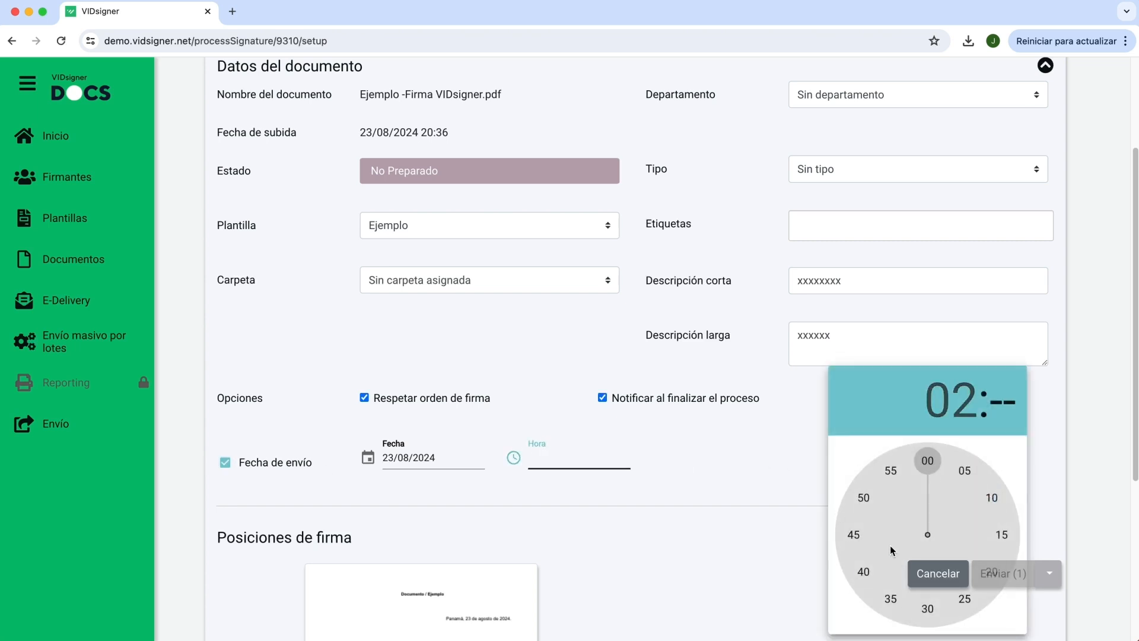
click(961, 474)
Review the rest of the simple send form and submit it through the additional send option
scroll(620, 451, down, 1)
scroll(621, 450, down, 8)
click(1050, 573)
click(1003, 603)
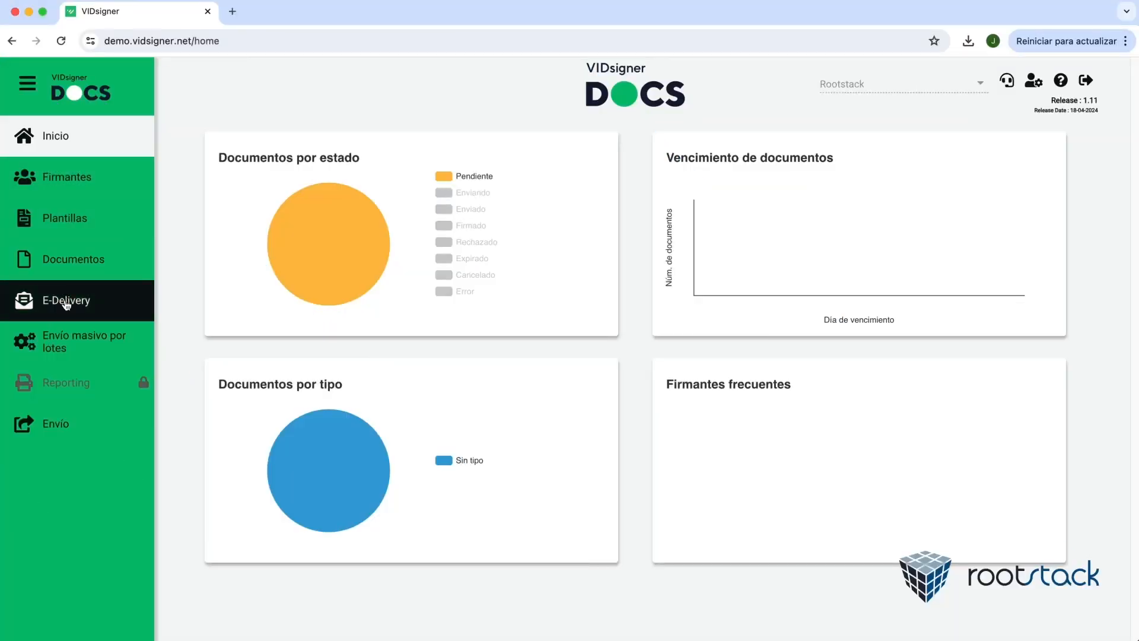
Create a new E-Delivery and upload Ejemplo -Firma VIDsigner.pdf from the Descargas folder
click(137, 310)
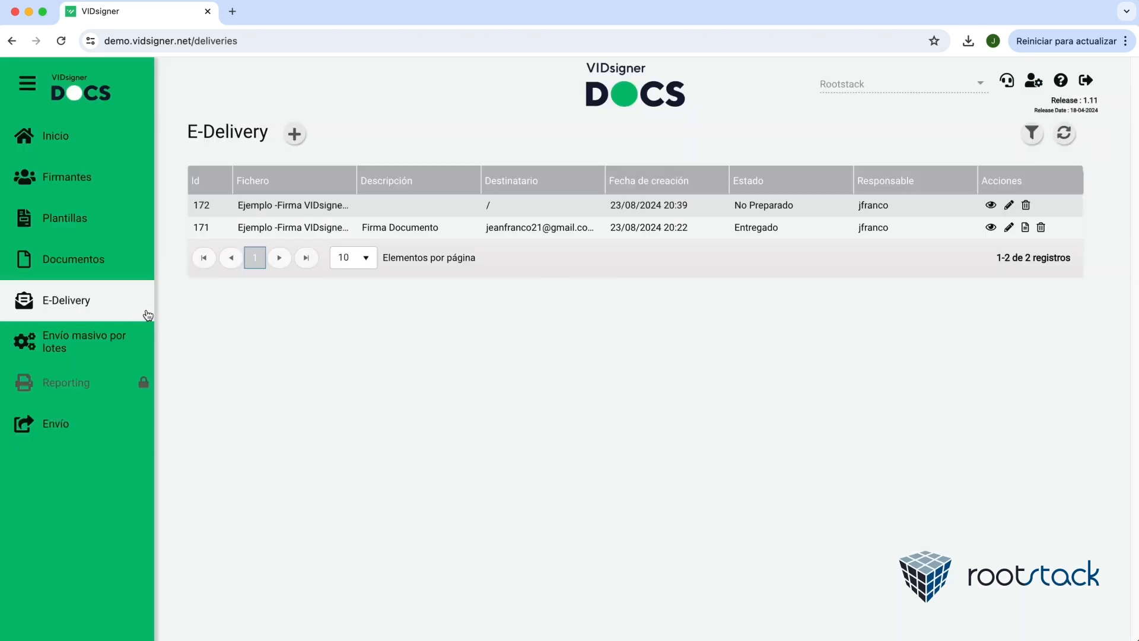
click(295, 135)
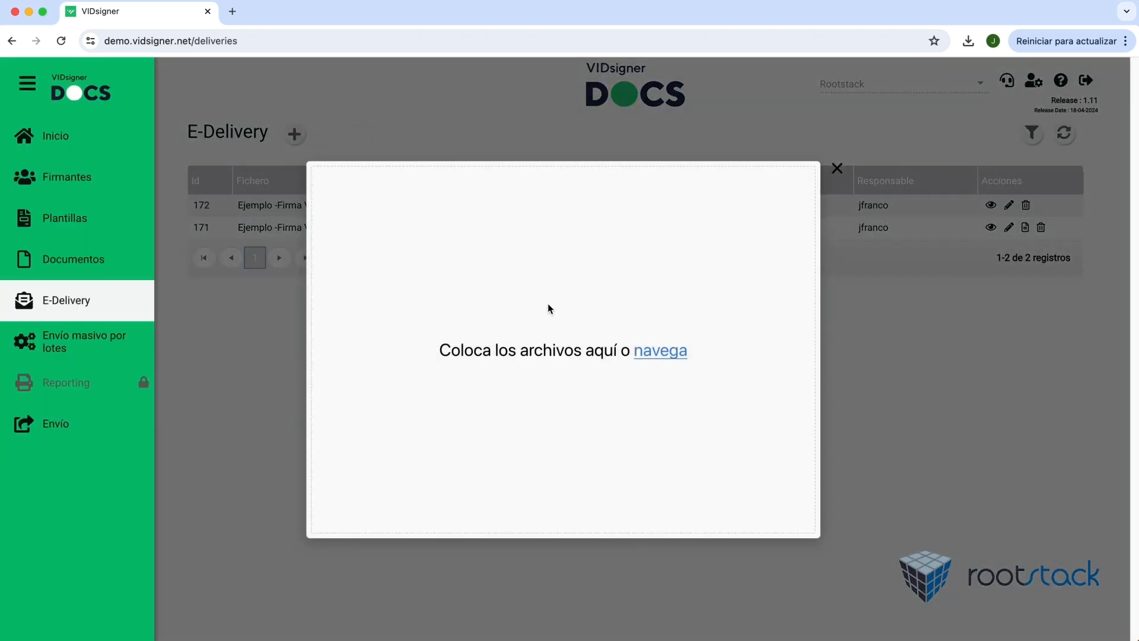
click(676, 355)
click(519, 253)
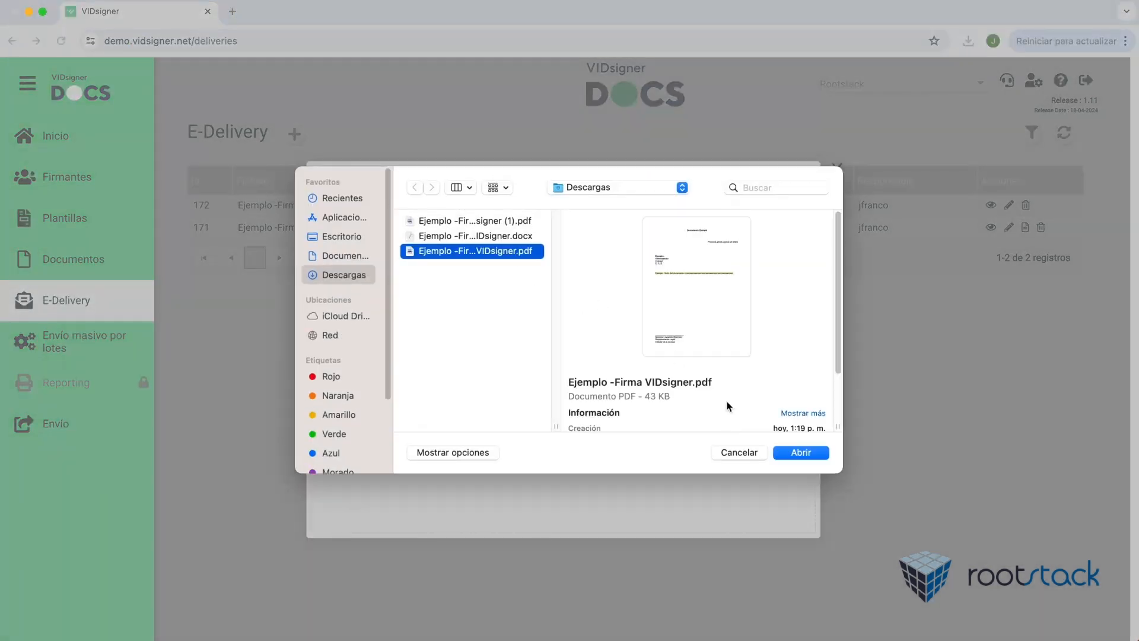
click(801, 456)
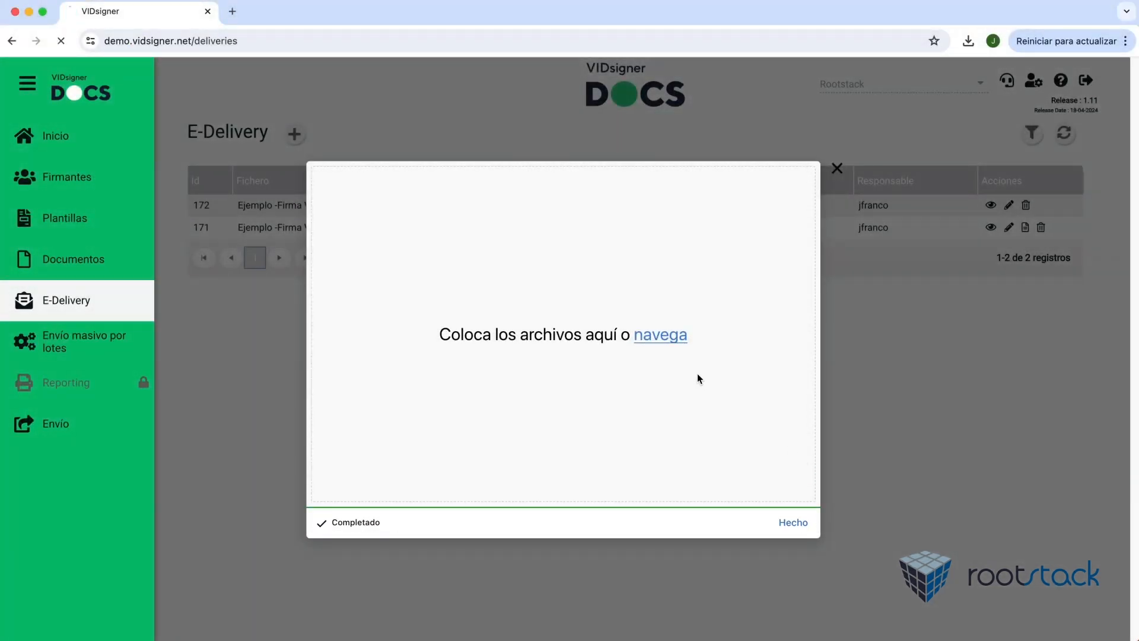
click(793, 522)
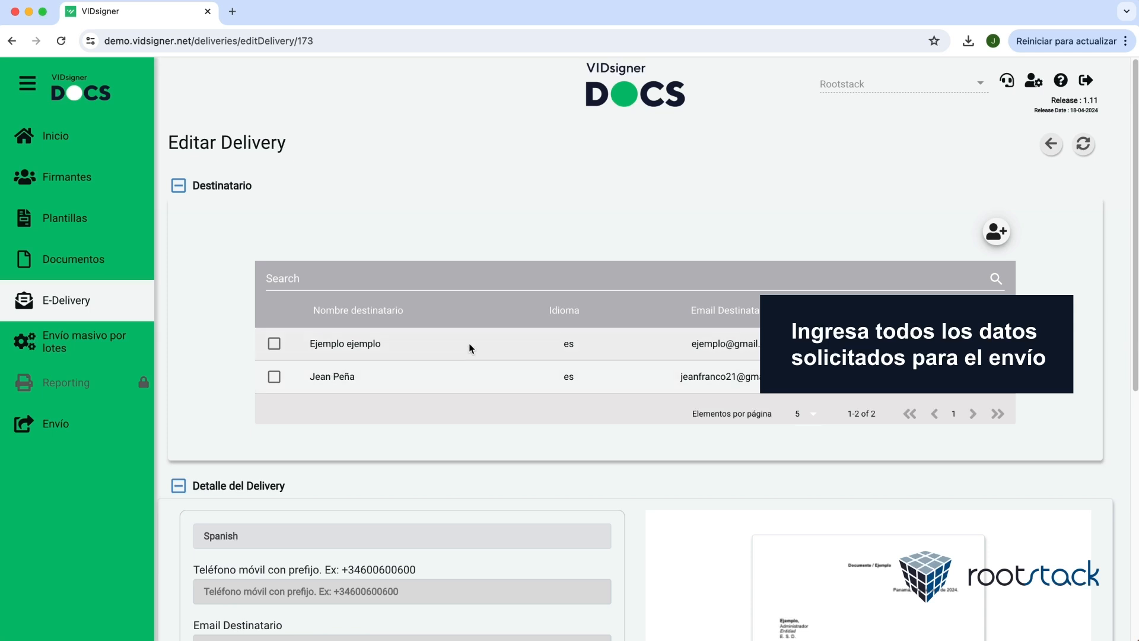
Select the second listed recipient and set the email subject and body to Firma Documento and the issuer name to Ejemplo
click(274, 376)
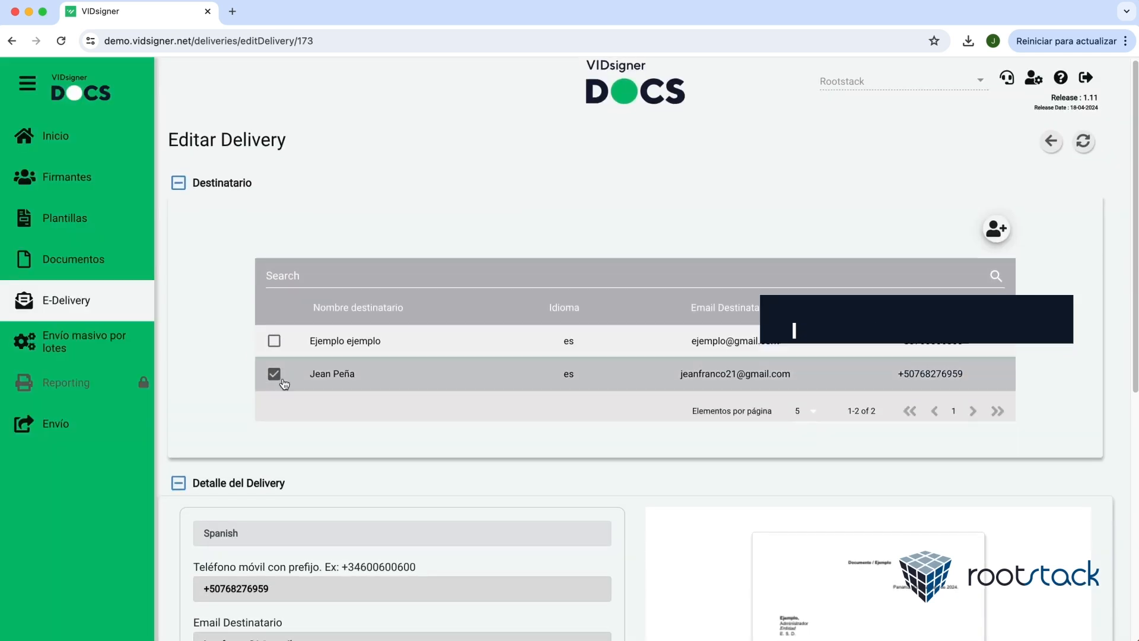
scroll(396, 418, down, 3)
scroll(396, 416, down, 3)
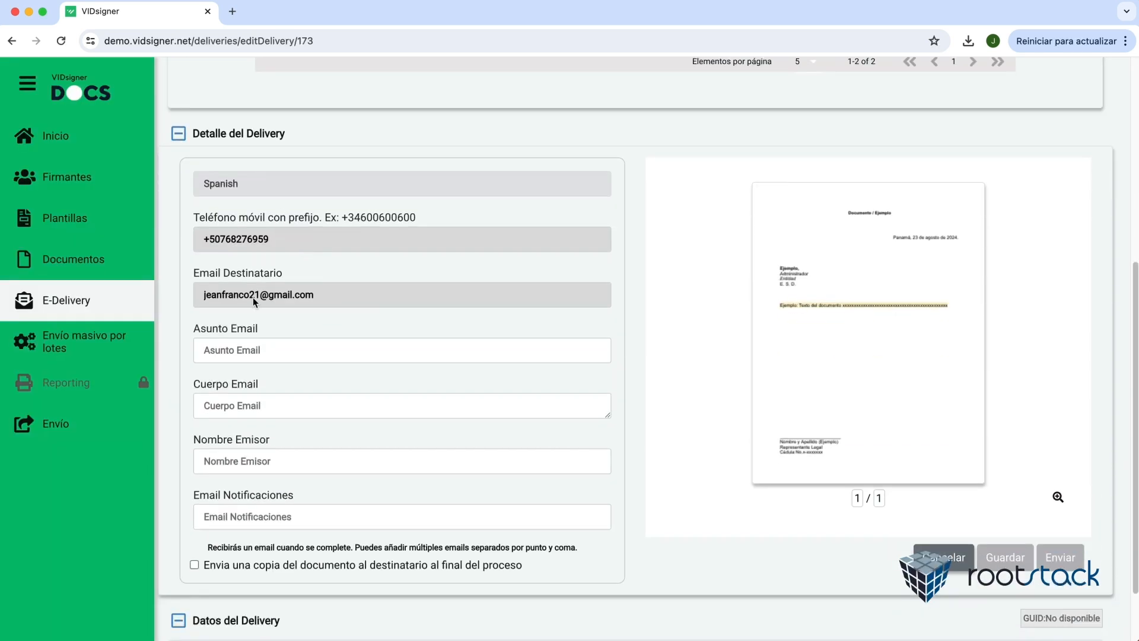
scroll(253, 298, down, 2)
click(278, 270)
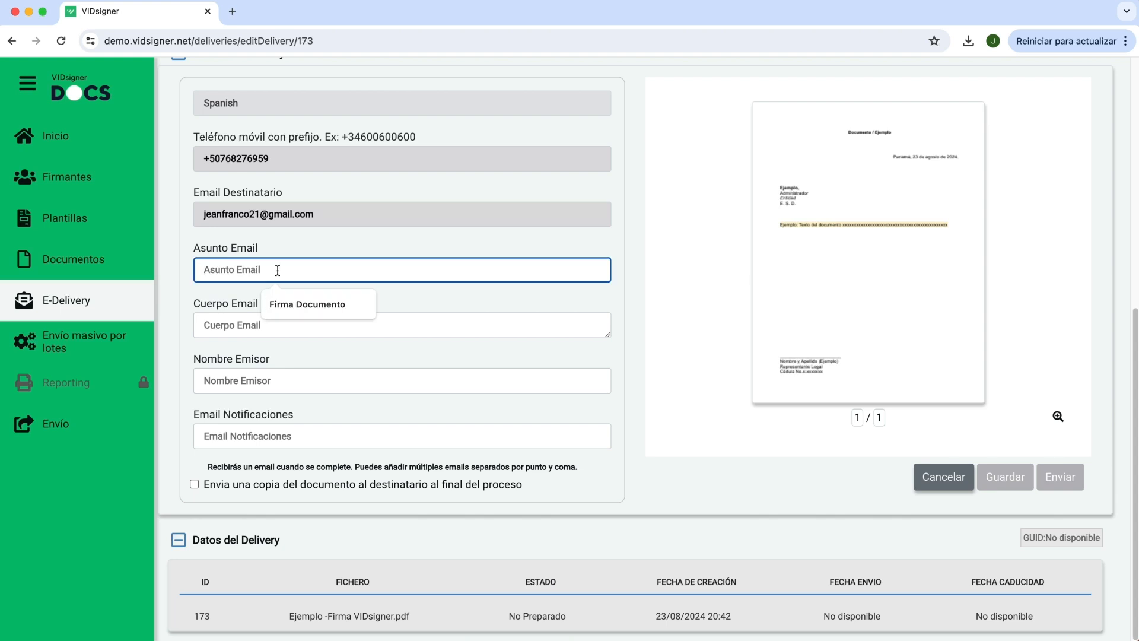
click(286, 303)
click(287, 330)
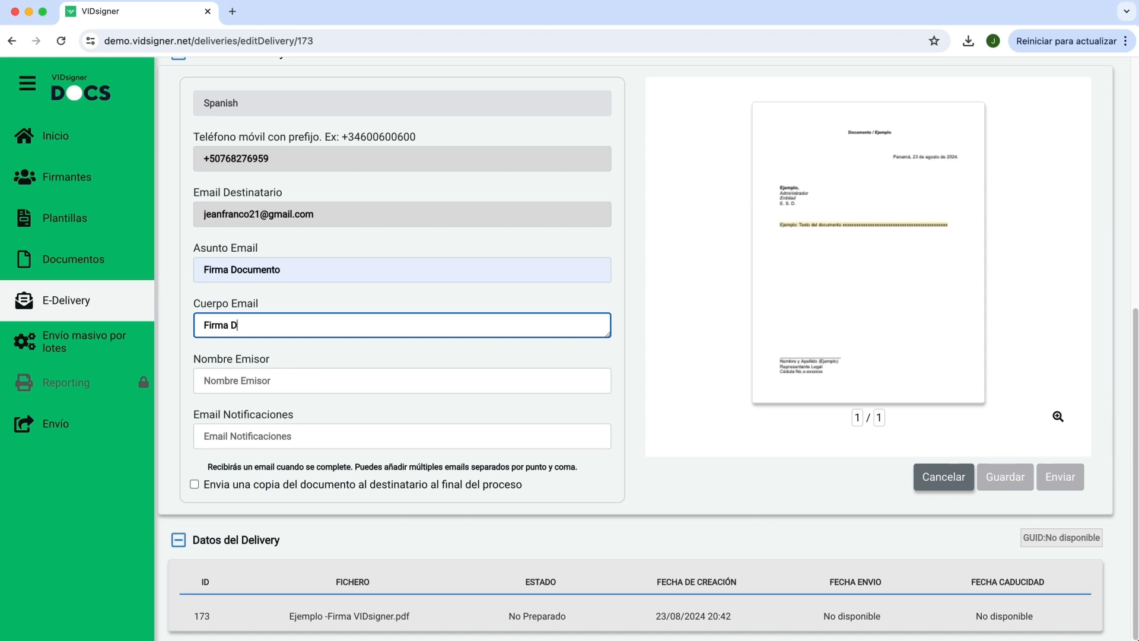
click(287, 380)
click(279, 414)
Fill in the notification email, enable sending a document copy to the recipient, and send the E-Delivery
click(290, 437)
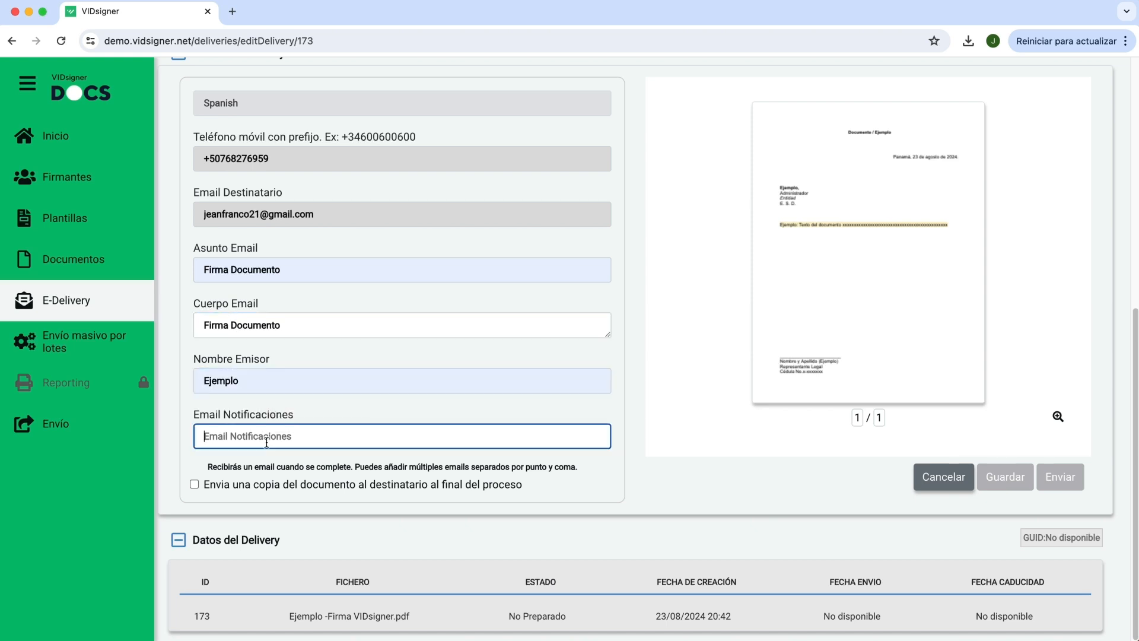
click(295, 472)
click(194, 485)
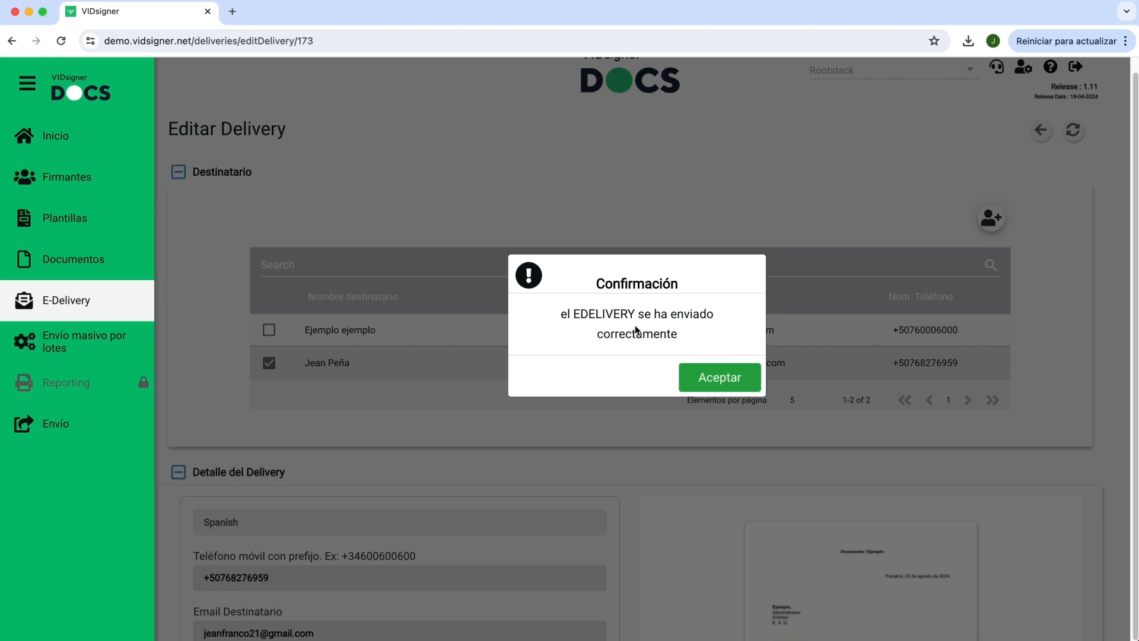
click(729, 380)
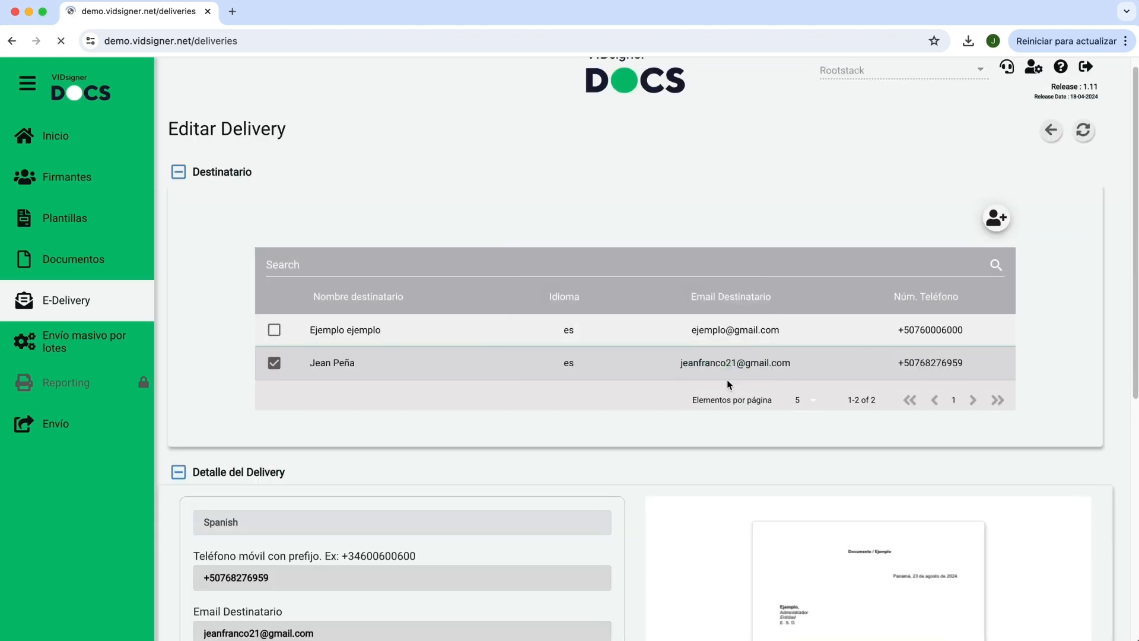